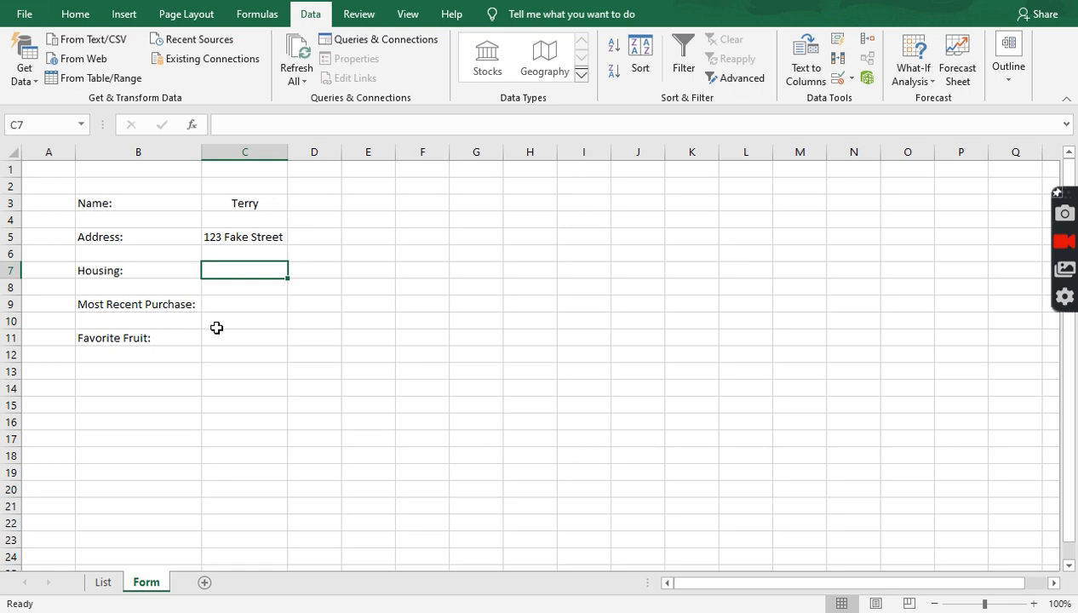
- Open Data Validation for C7, set Allow to List, and collapse the dialog to pick its source
click(837, 81)
click(838, 82)
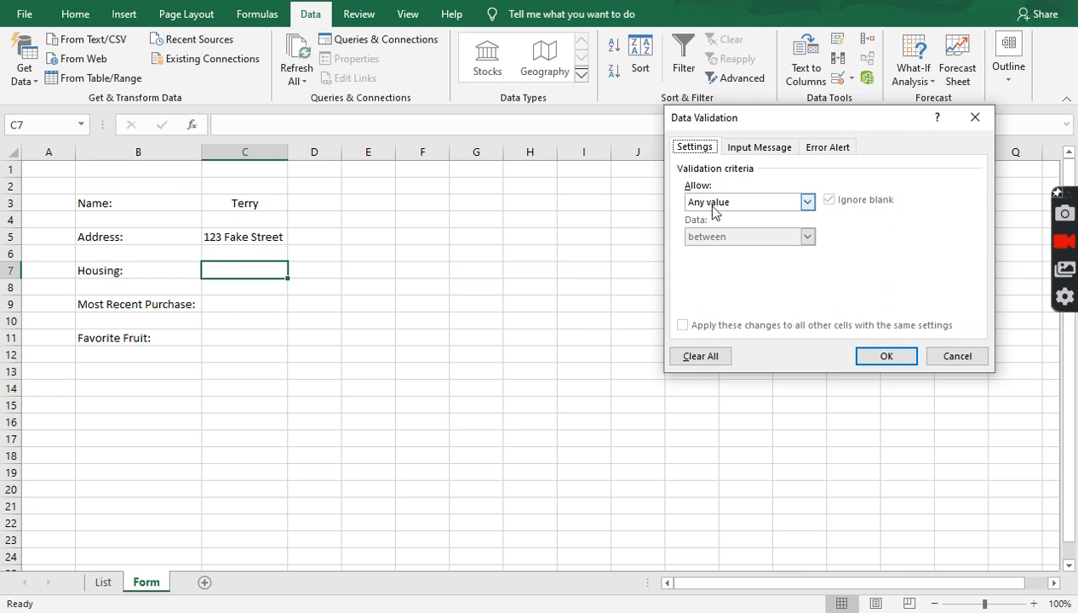
click(759, 207)
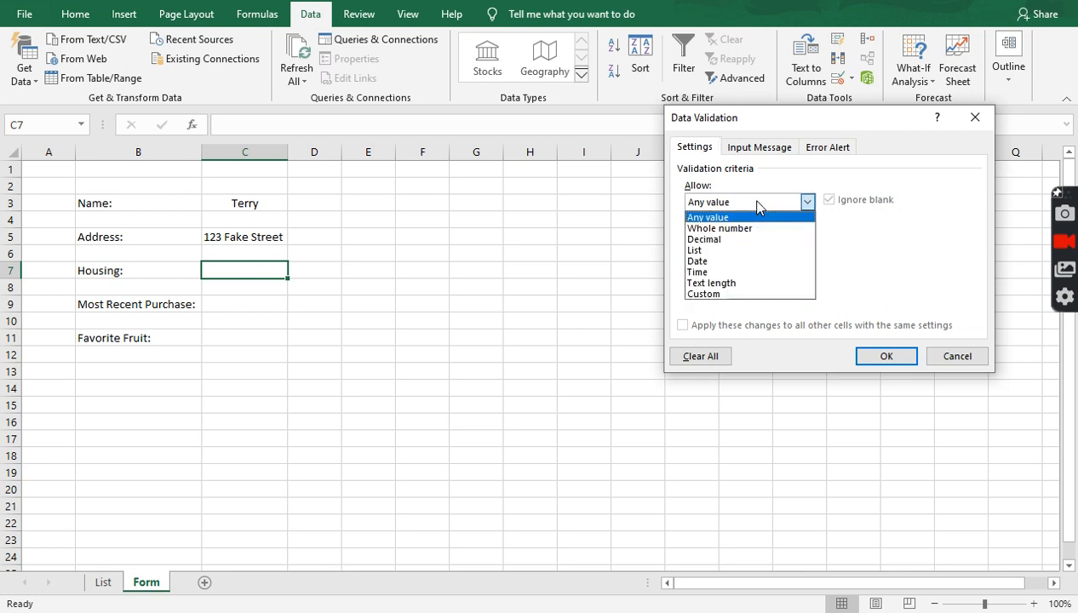
click(703, 250)
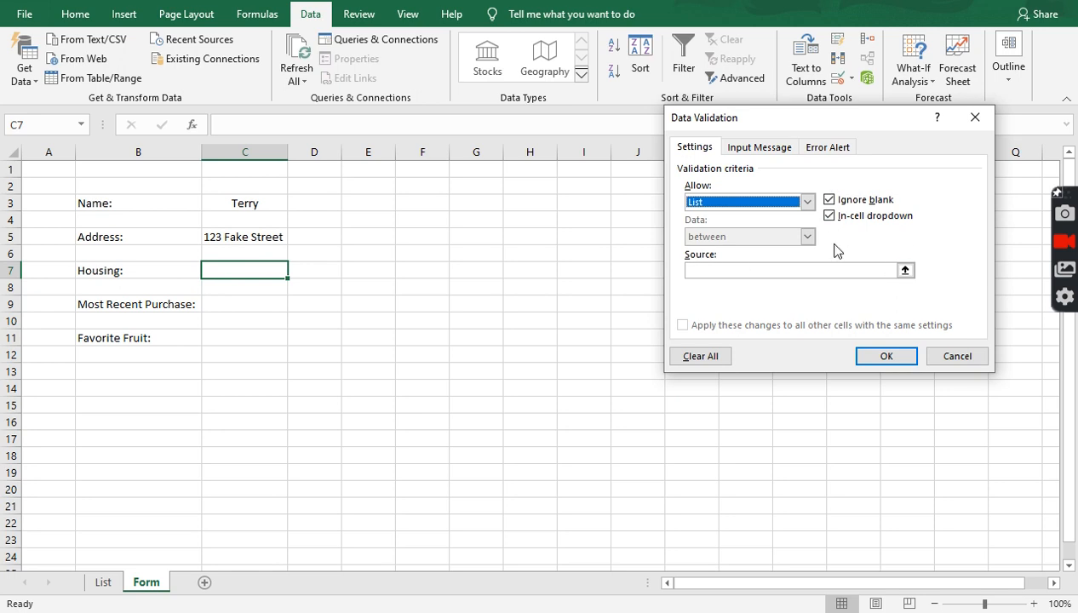
click(792, 271)
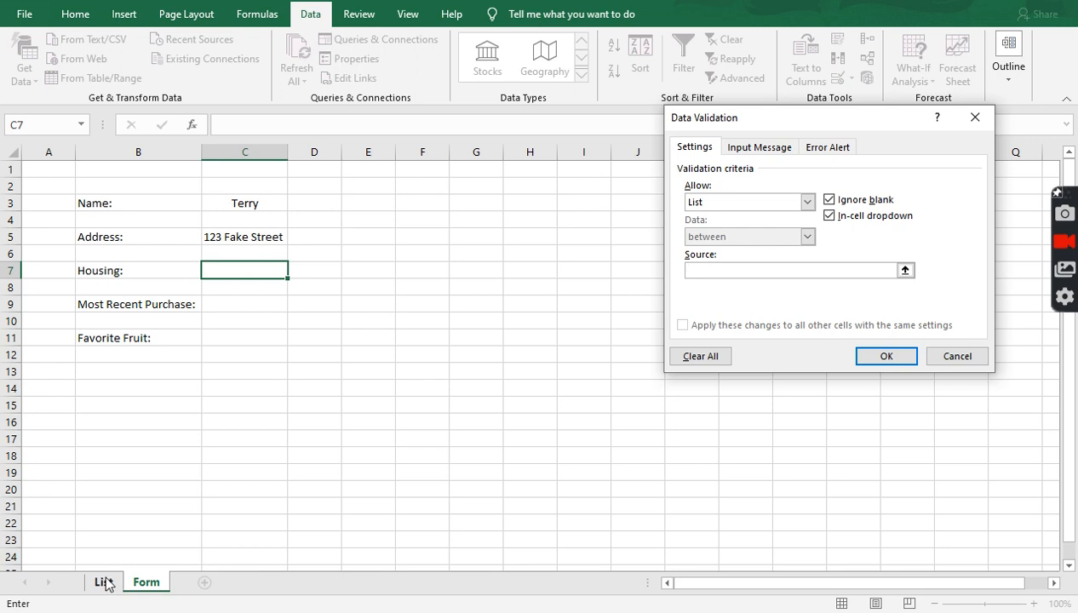
click(905, 270)
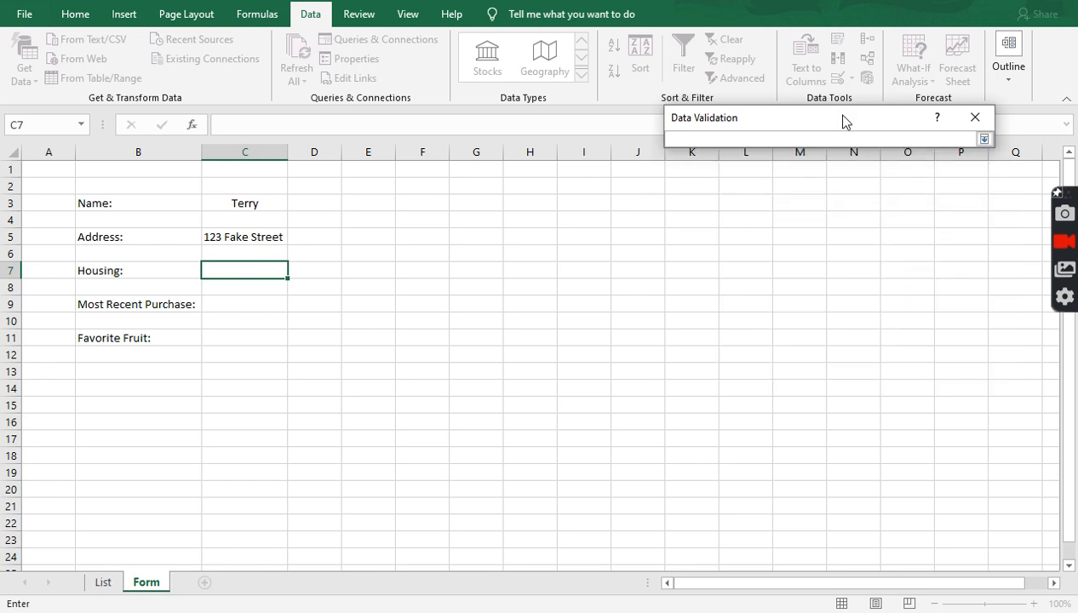
- Source C7's list from List!F2:F4 (House, Apartment, Coop) and confirm the validation
click(983, 139)
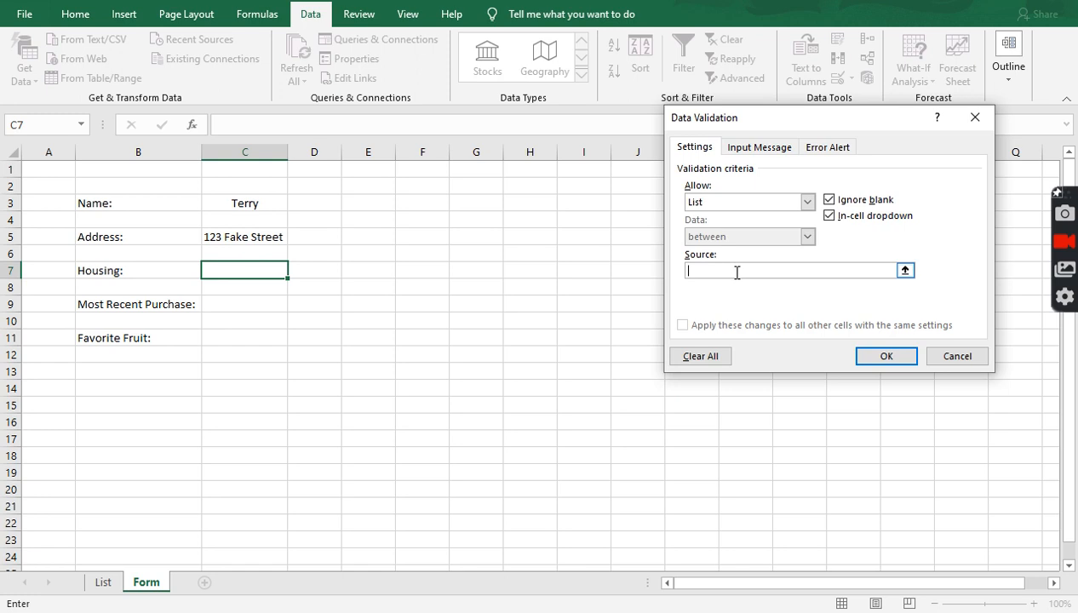
click(905, 270)
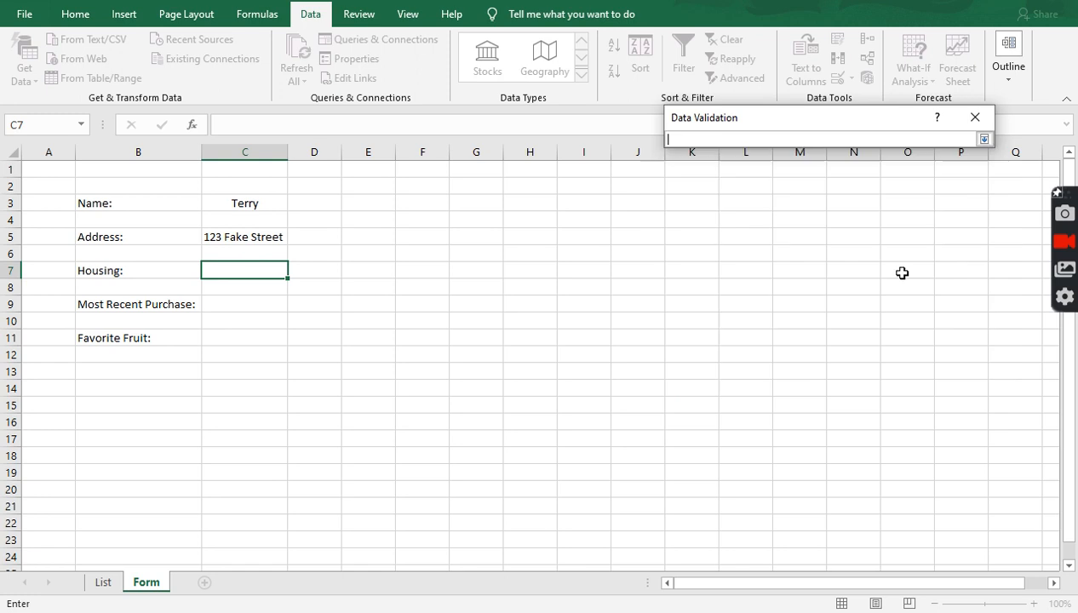
click(109, 582)
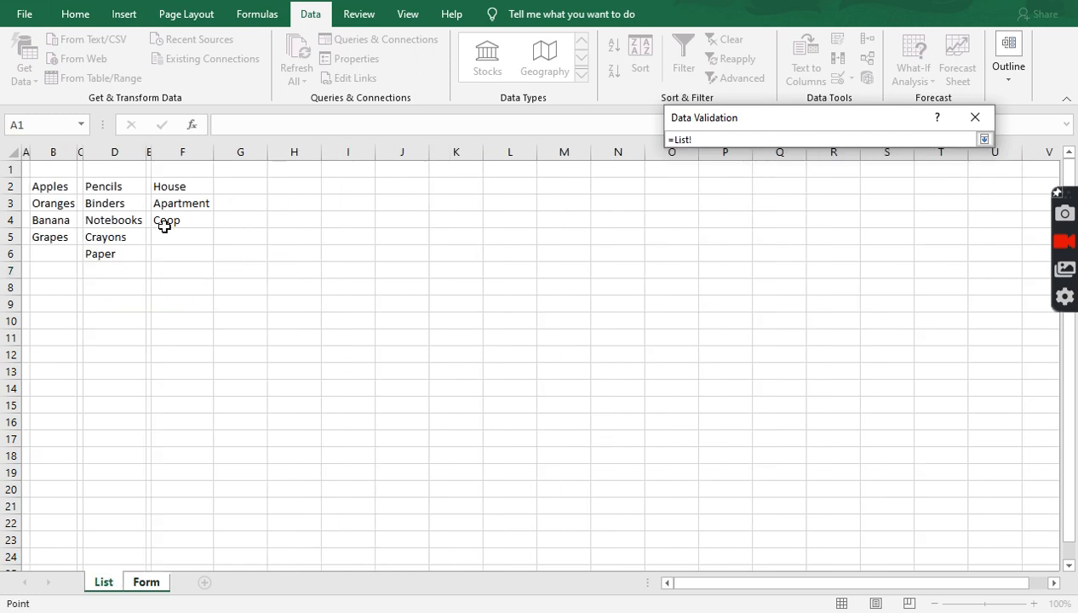
drag(188, 187, 189, 219)
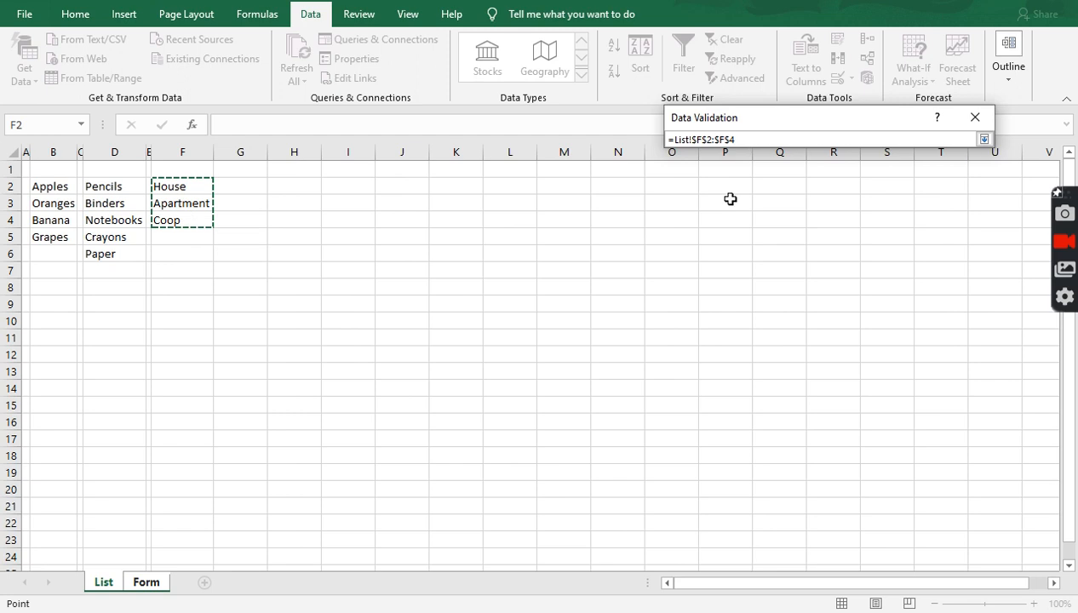
click(984, 139)
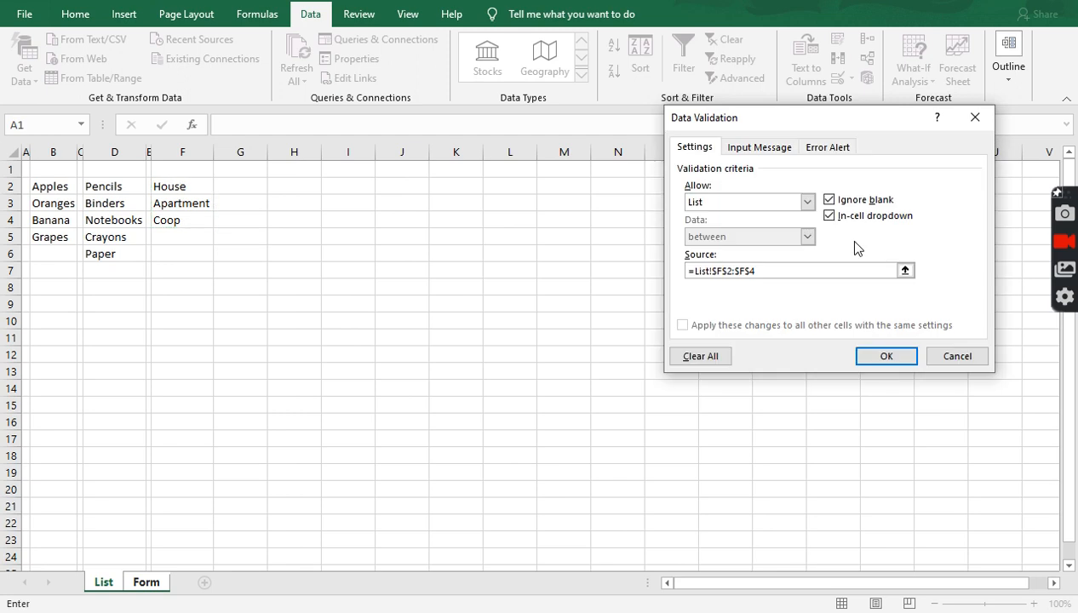
click(882, 358)
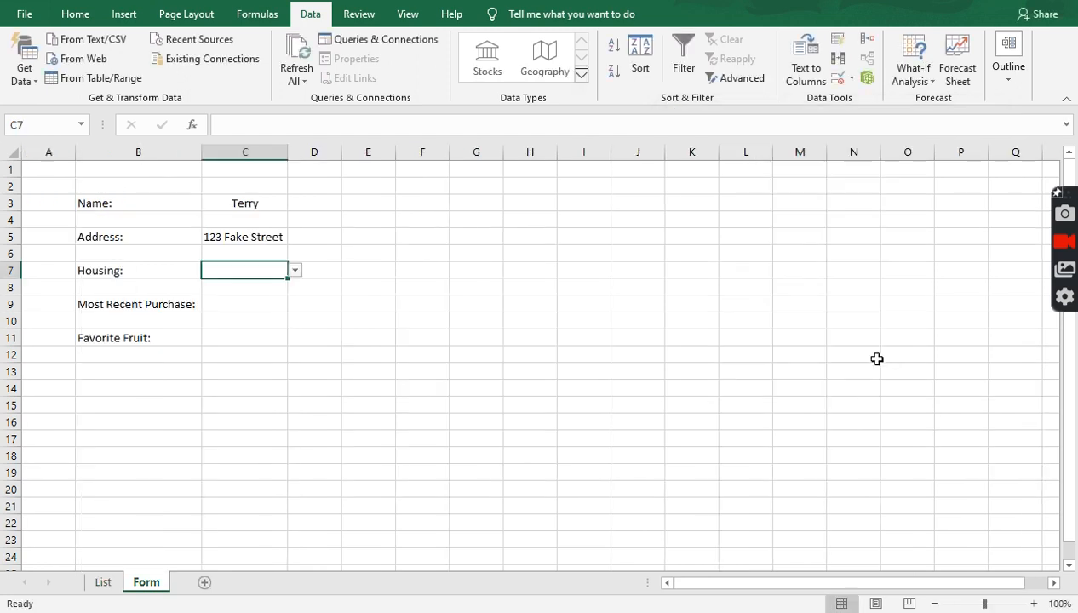
click(294, 271)
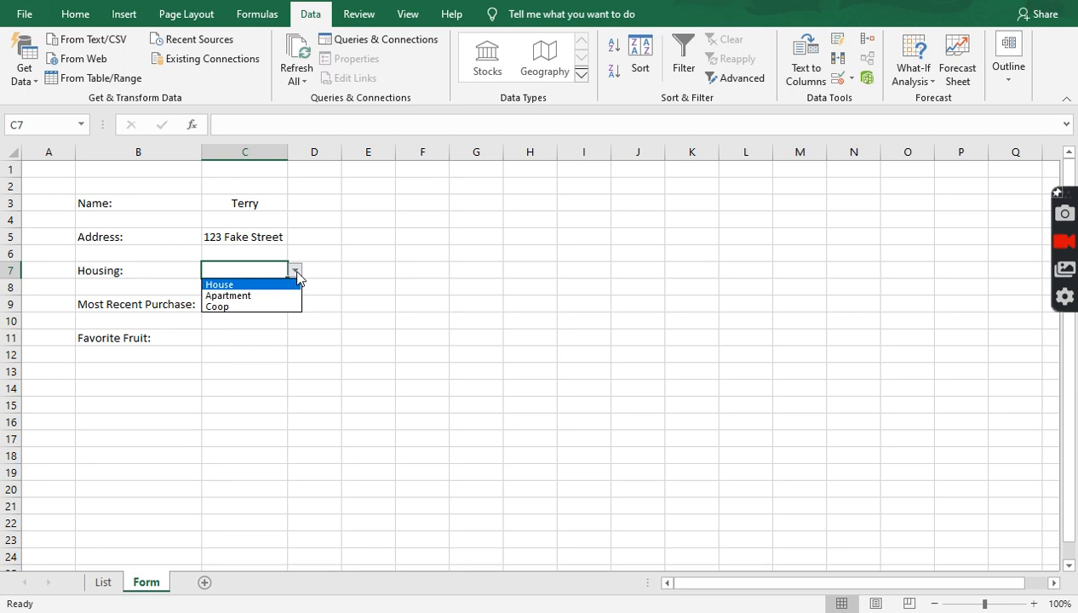
- Choose Apartment in C7, glance at the List sheet, then select C9 on the Form sheet
click(250, 298)
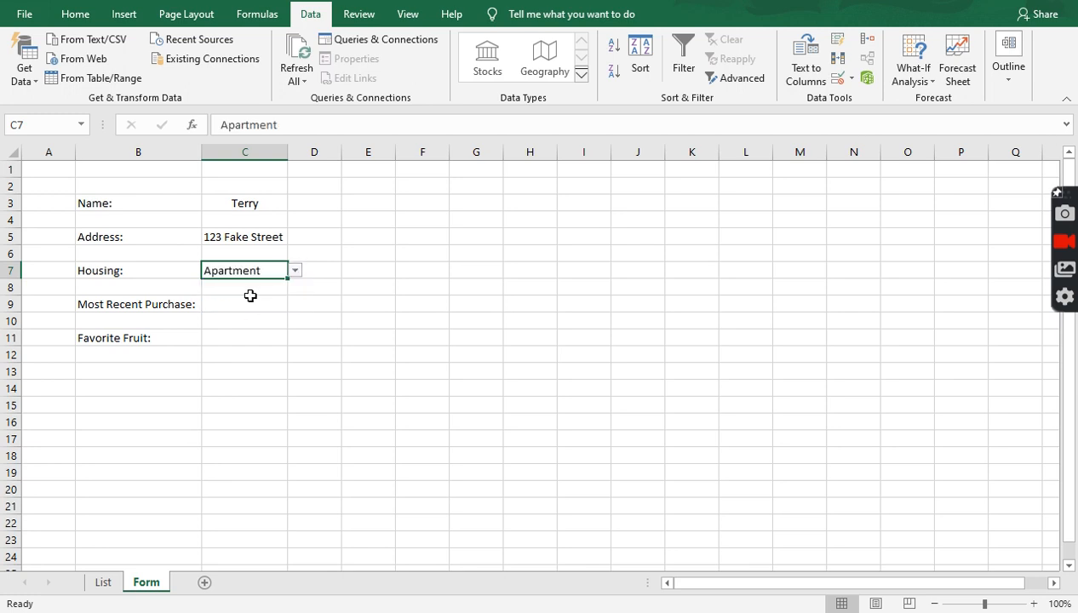
click(102, 582)
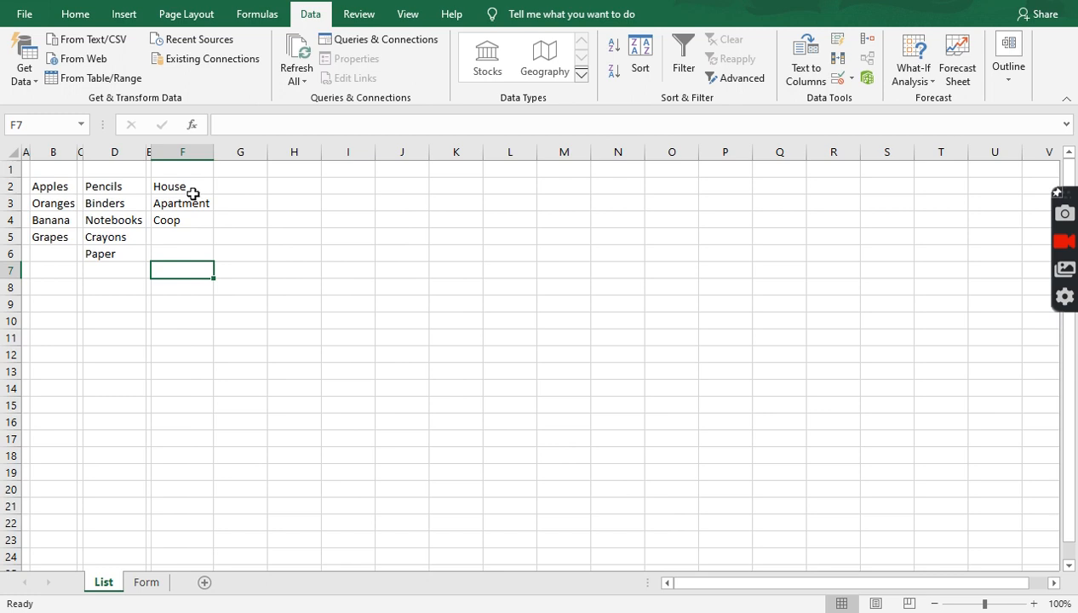
click(146, 582)
click(234, 304)
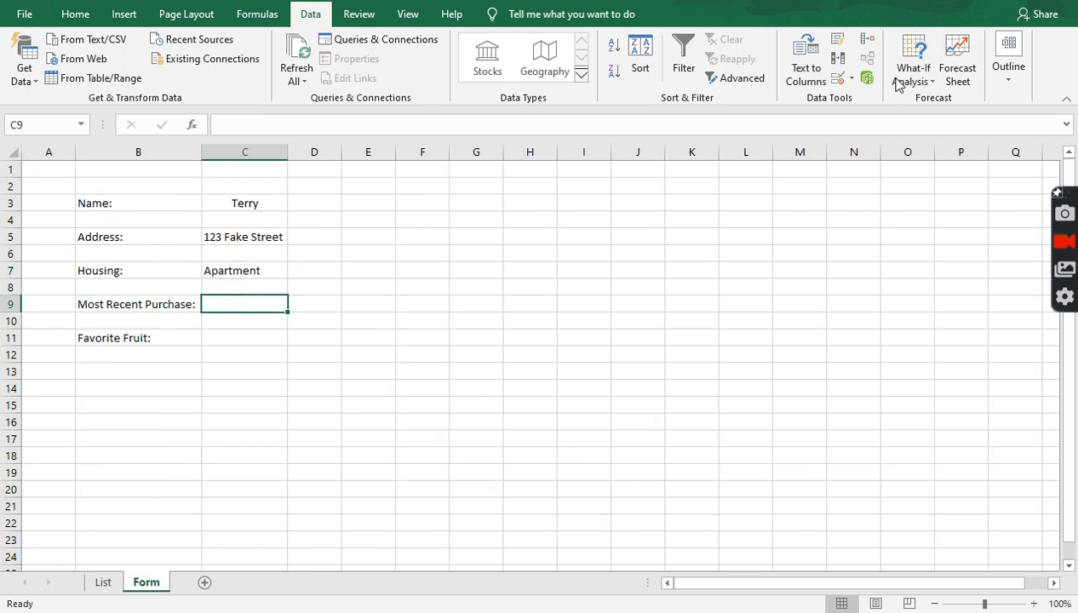
- Give C9 list validation sourced from List!D2:D6 (Pencils, Binders, Notebooks, Crayons, Paper)
click(838, 78)
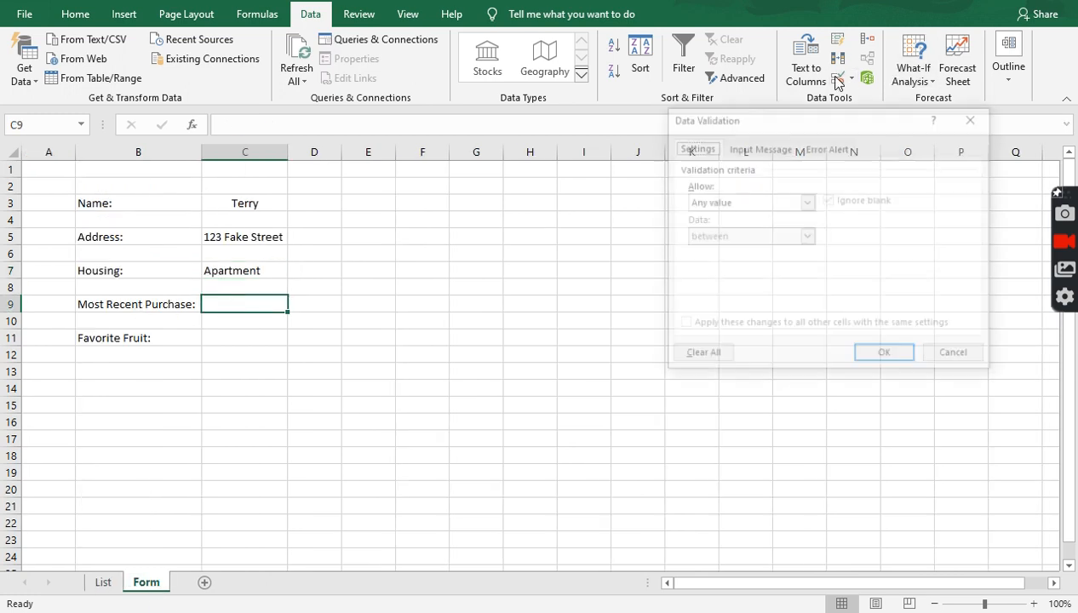
click(805, 202)
click(743, 251)
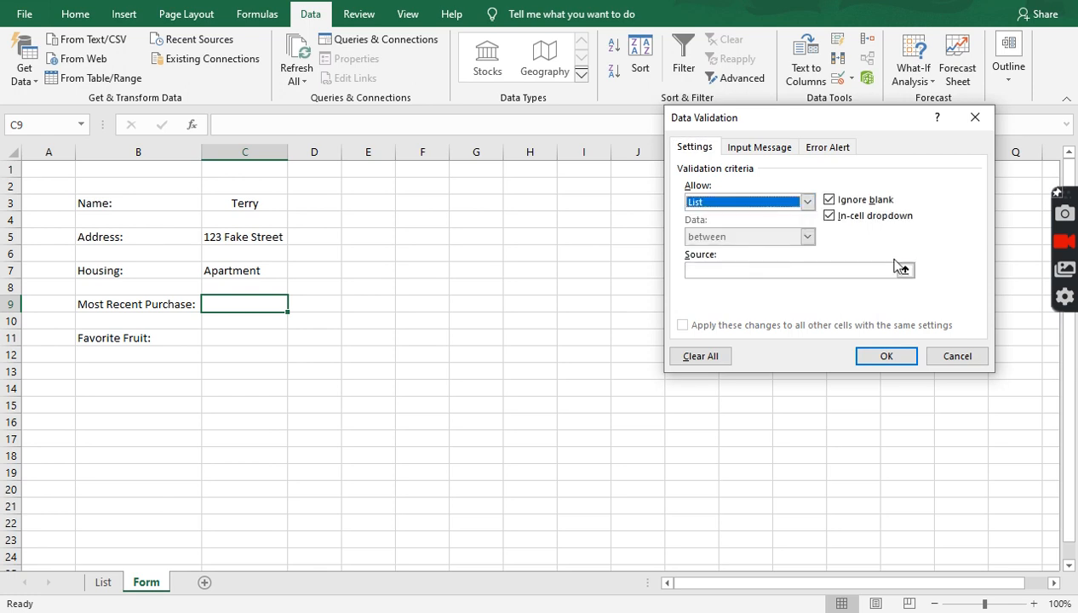
click(905, 267)
click(99, 584)
drag(115, 187, 117, 253)
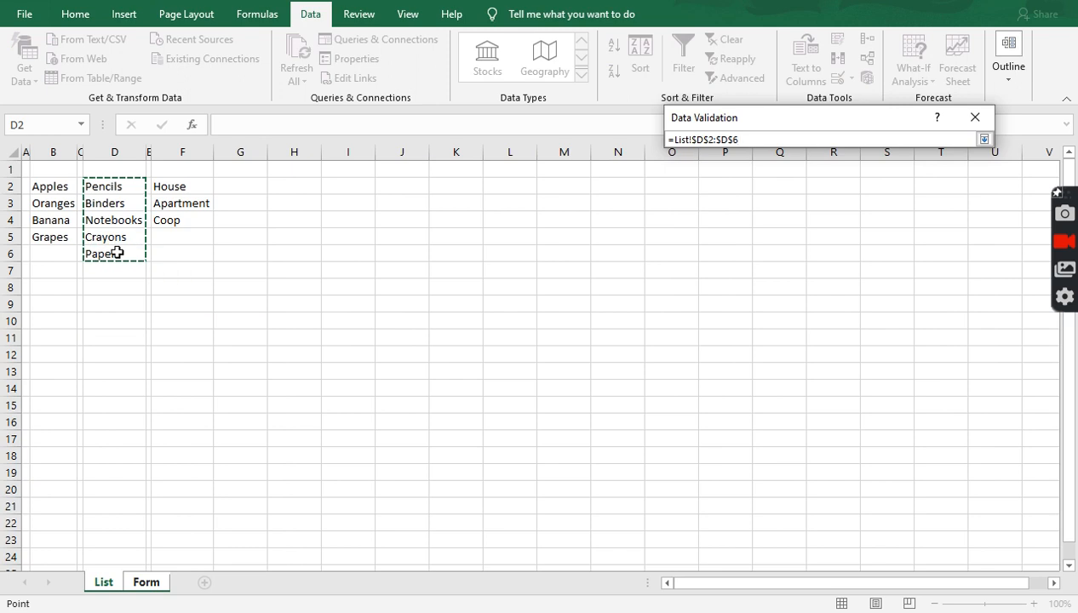
click(984, 139)
click(877, 362)
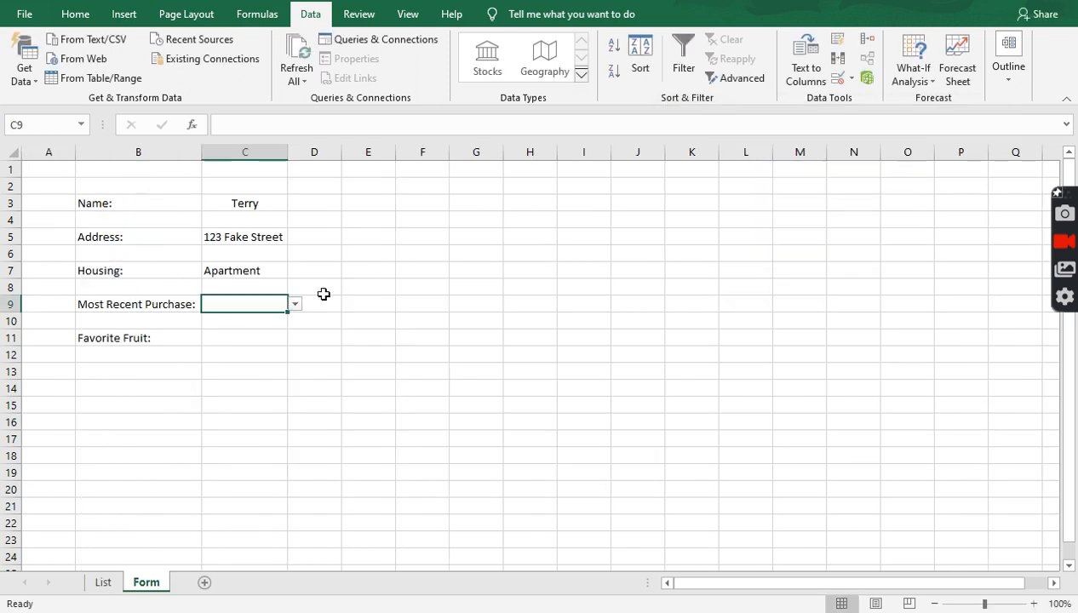
- Pick Crayons from C9's dropdown and select the Favorite Fruit cell
click(295, 306)
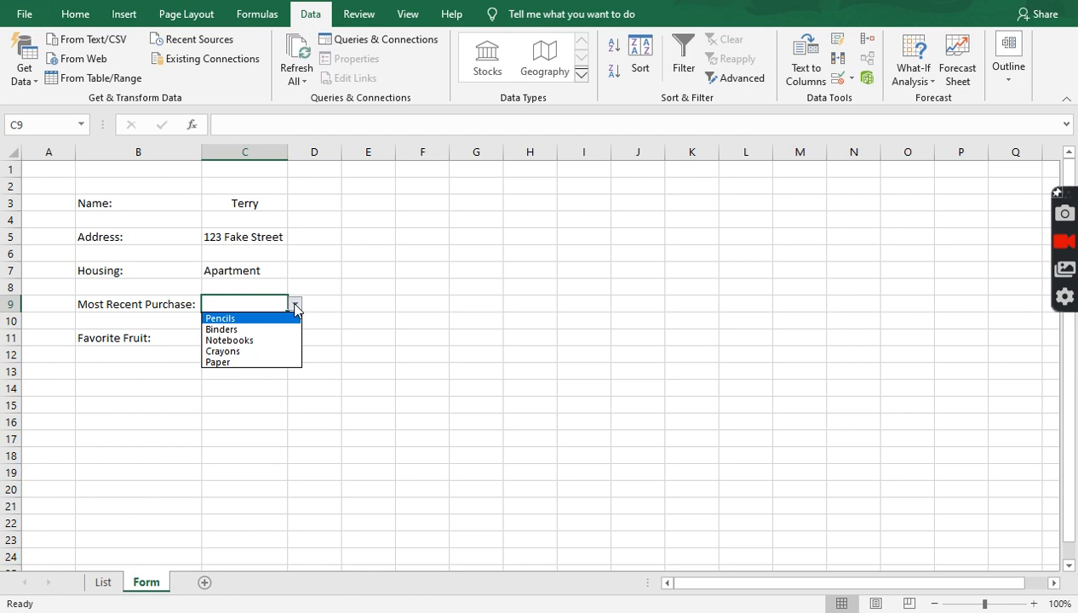
click(267, 351)
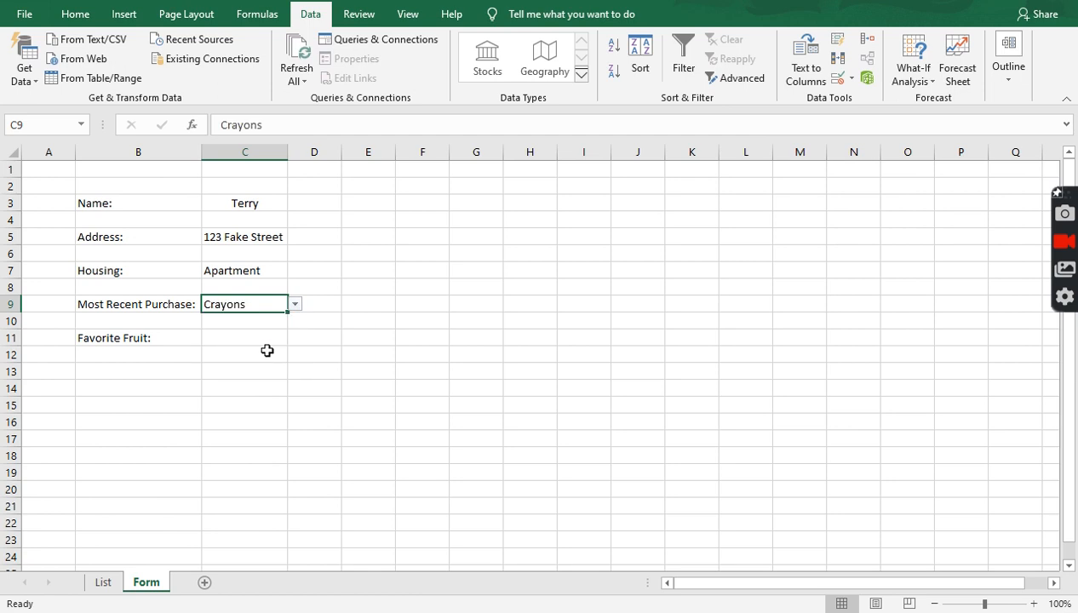
click(242, 334)
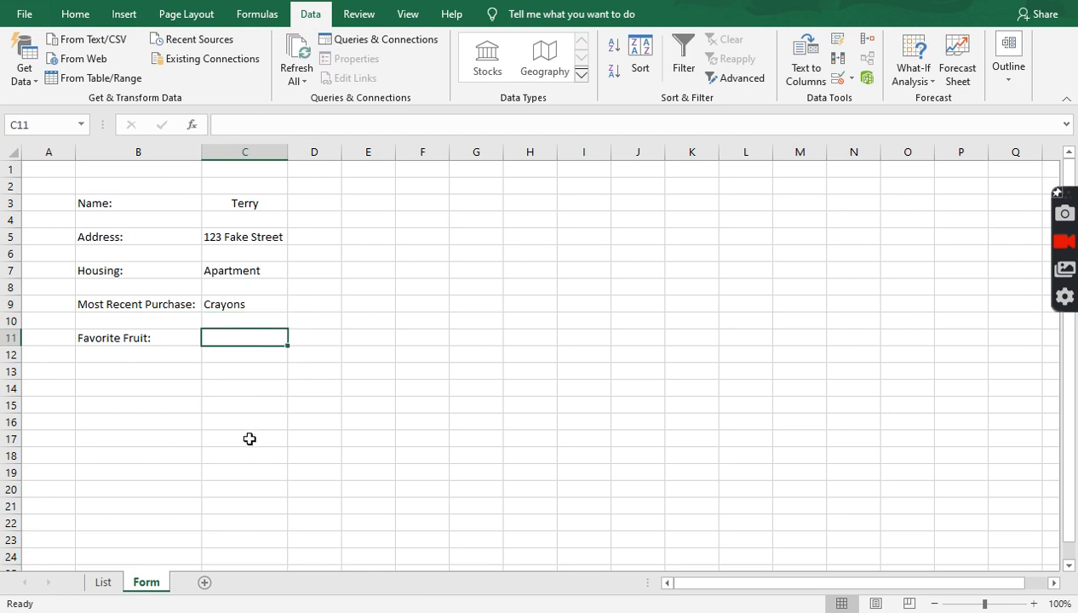
- Add list validation to C11 sourced from List!B2:B5 (Apples, Oranges, Banana, Grapes)
click(840, 78)
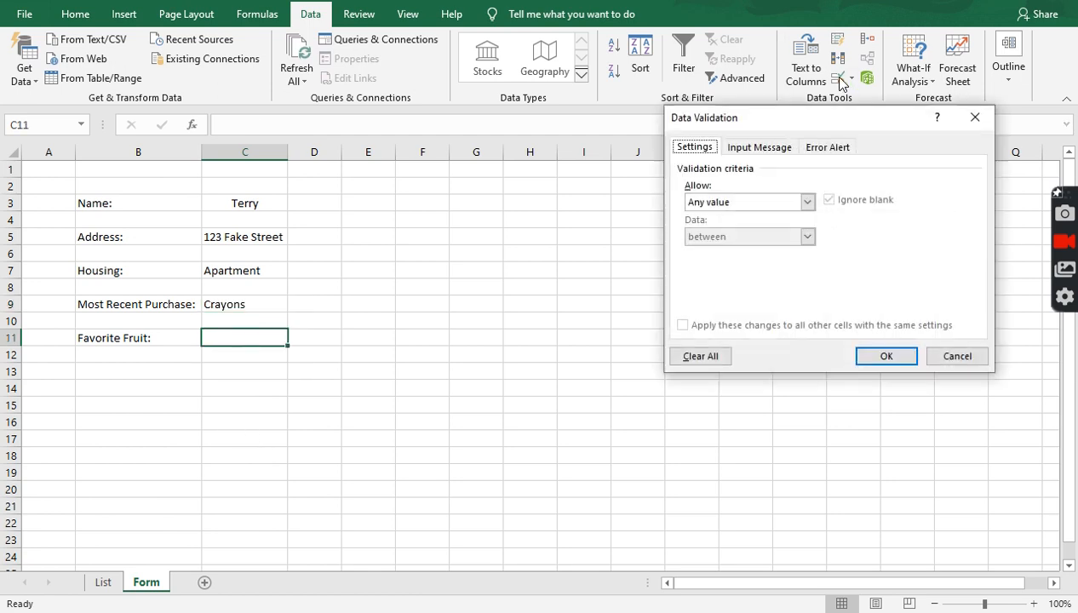
click(809, 203)
click(761, 251)
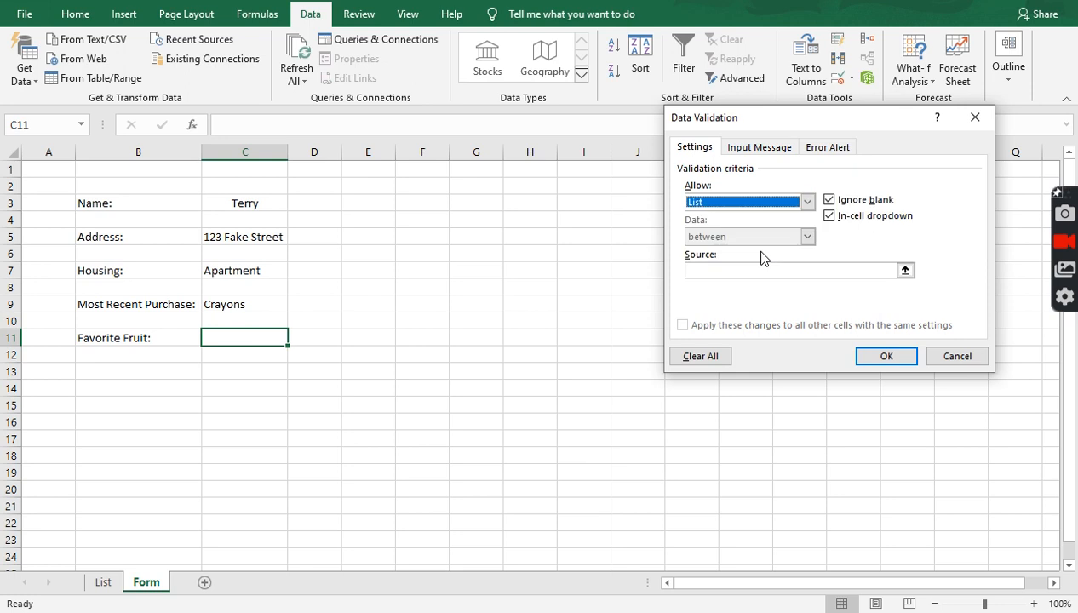
click(906, 271)
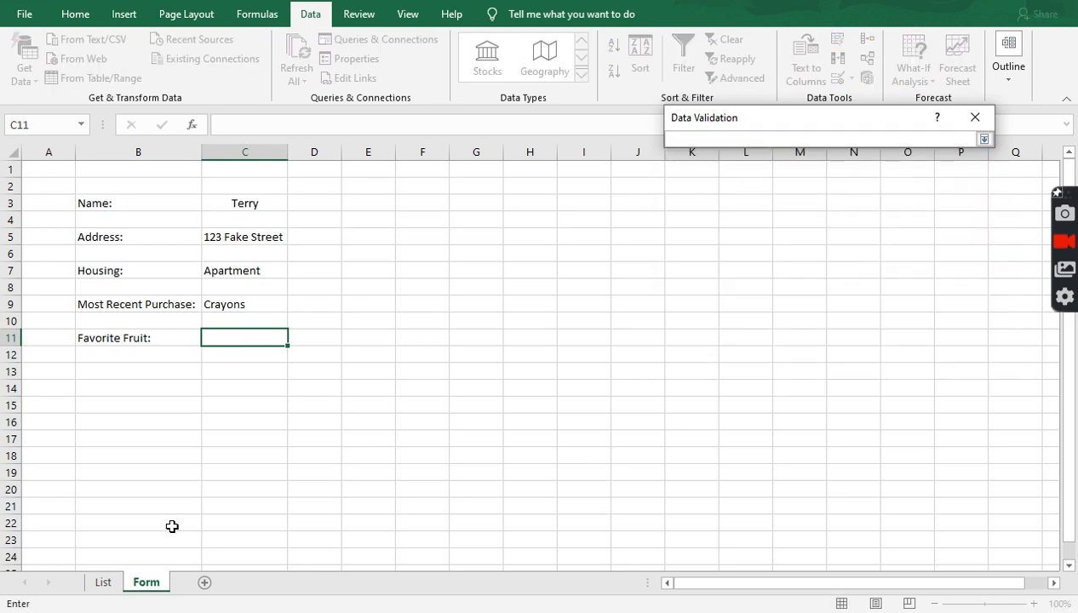
click(109, 586)
drag(50, 183, 53, 236)
click(984, 139)
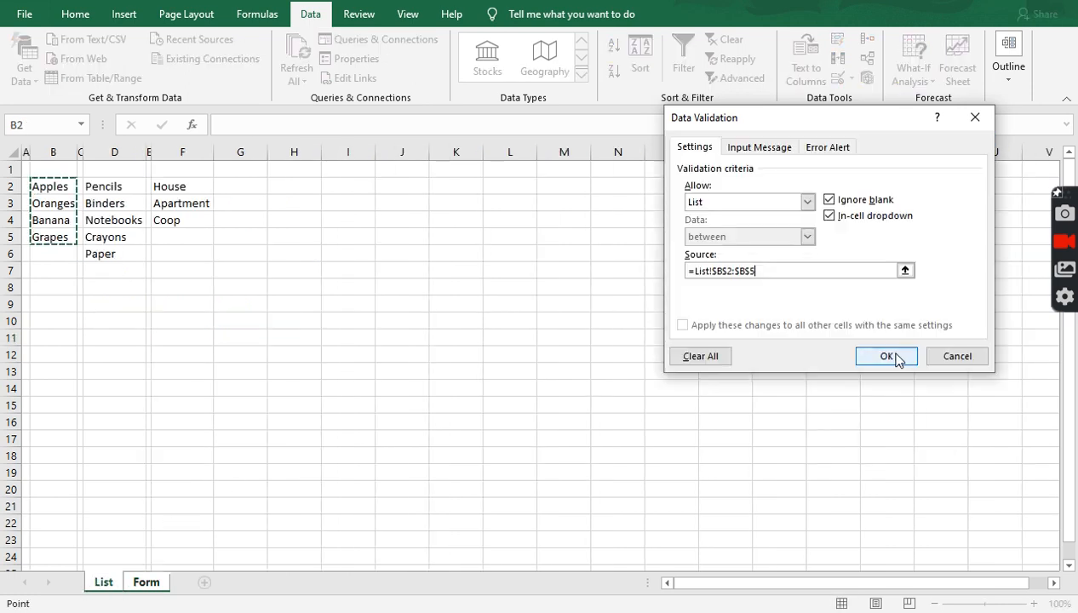
click(888, 356)
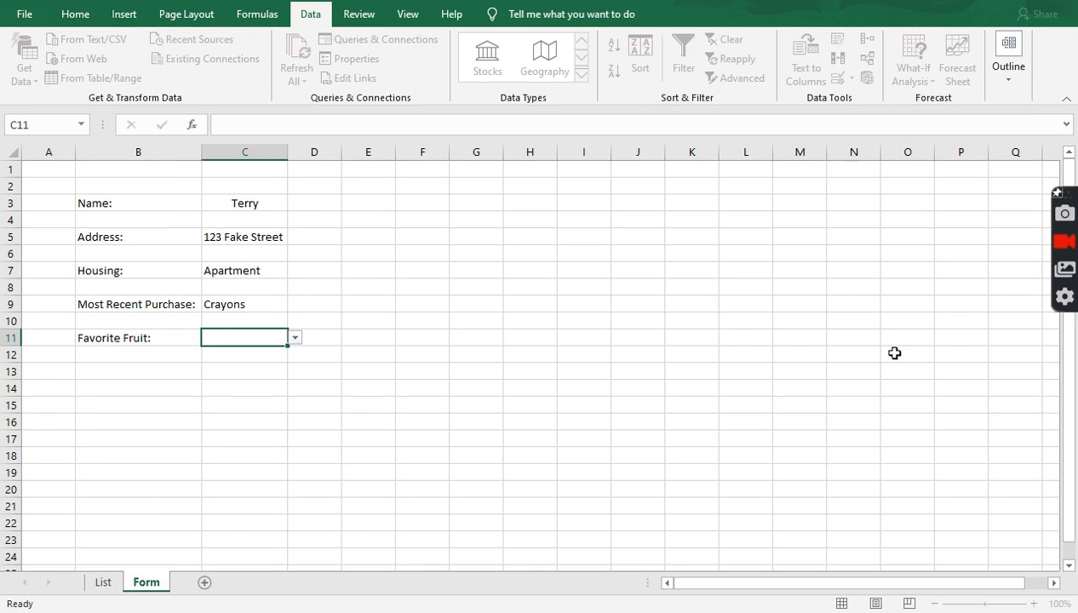
- Choose Oranges from C11's dropdown, then reselect the cell
click(295, 338)
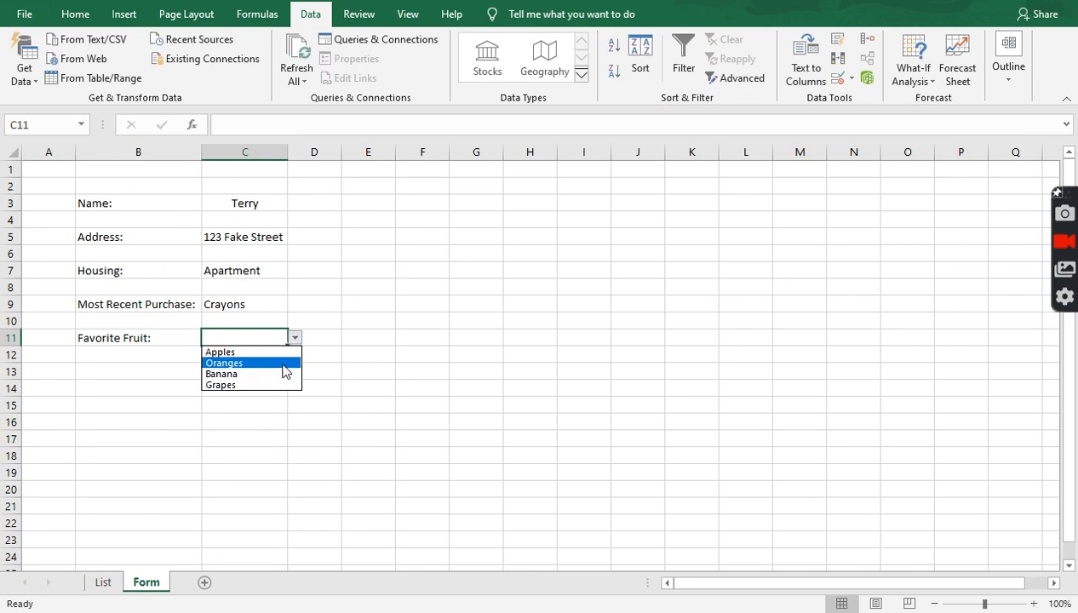
click(282, 363)
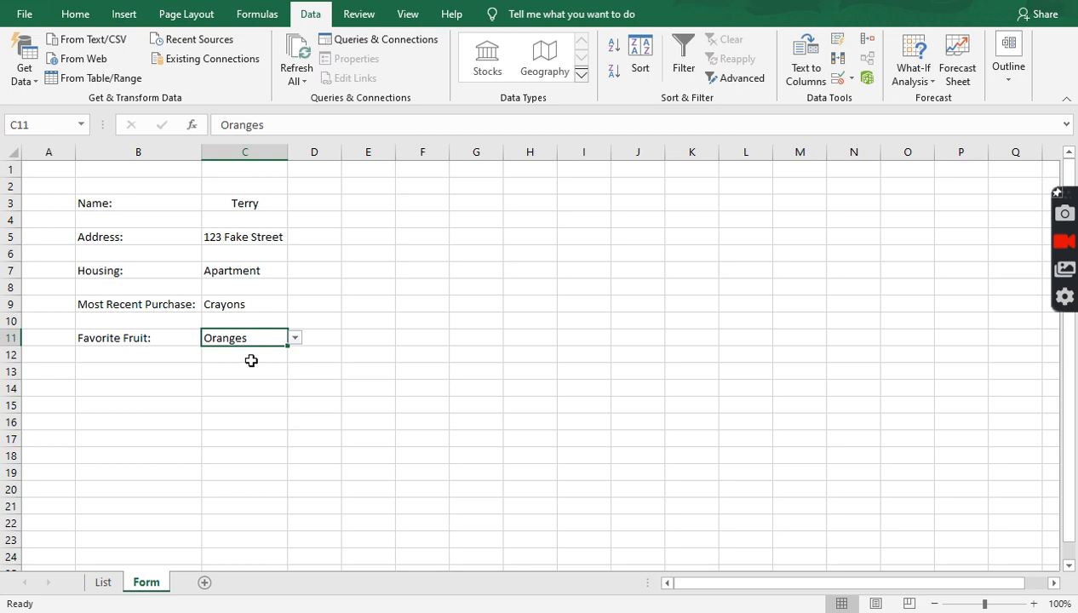
click(382, 317)
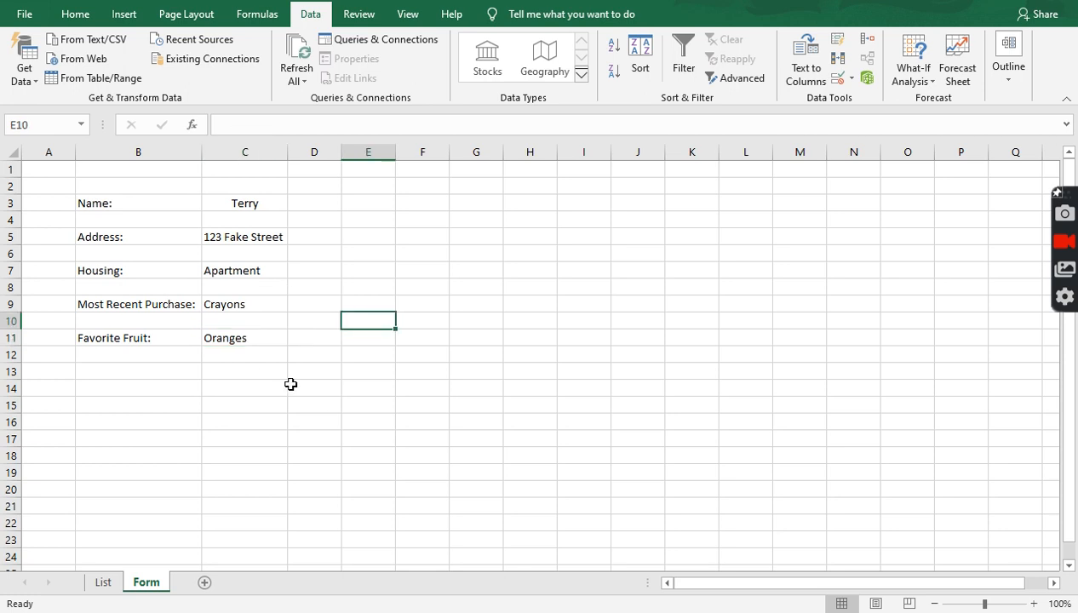
click(261, 345)
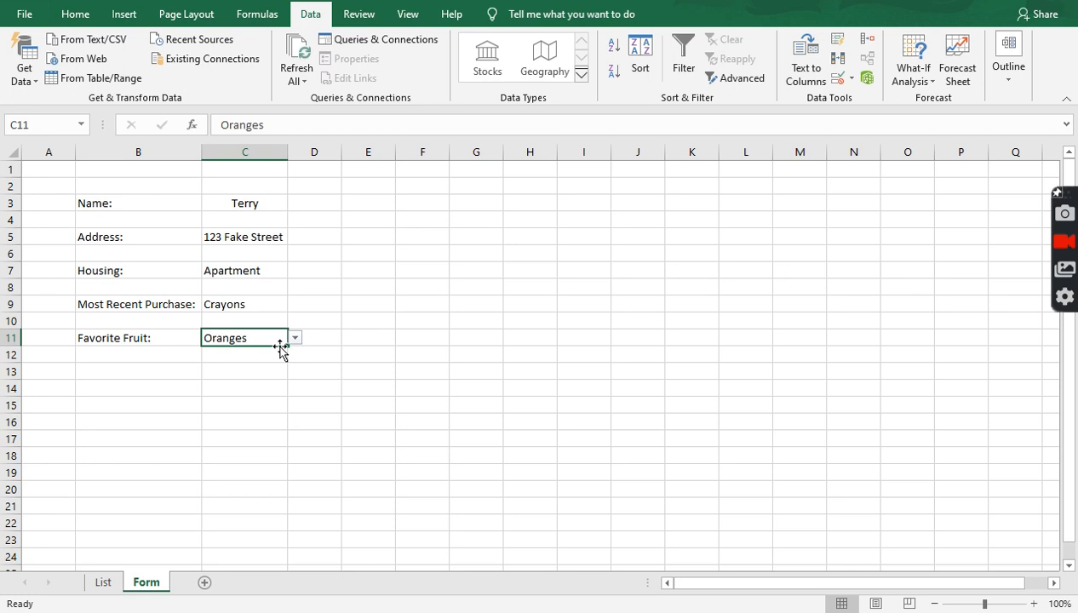
text(Grape)
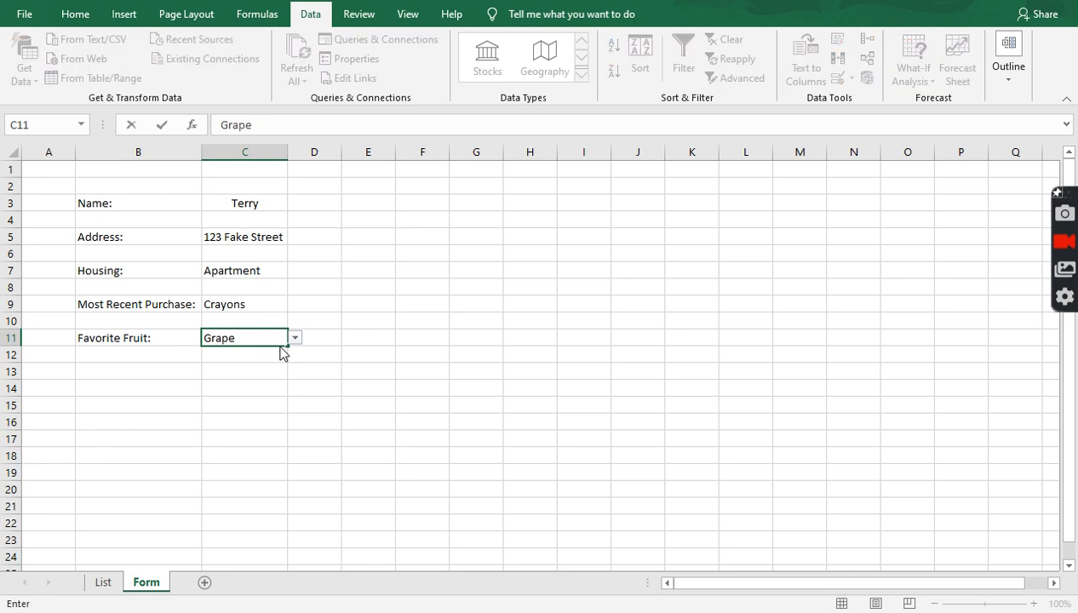
key(Return)
key(Return)
key(Escape)
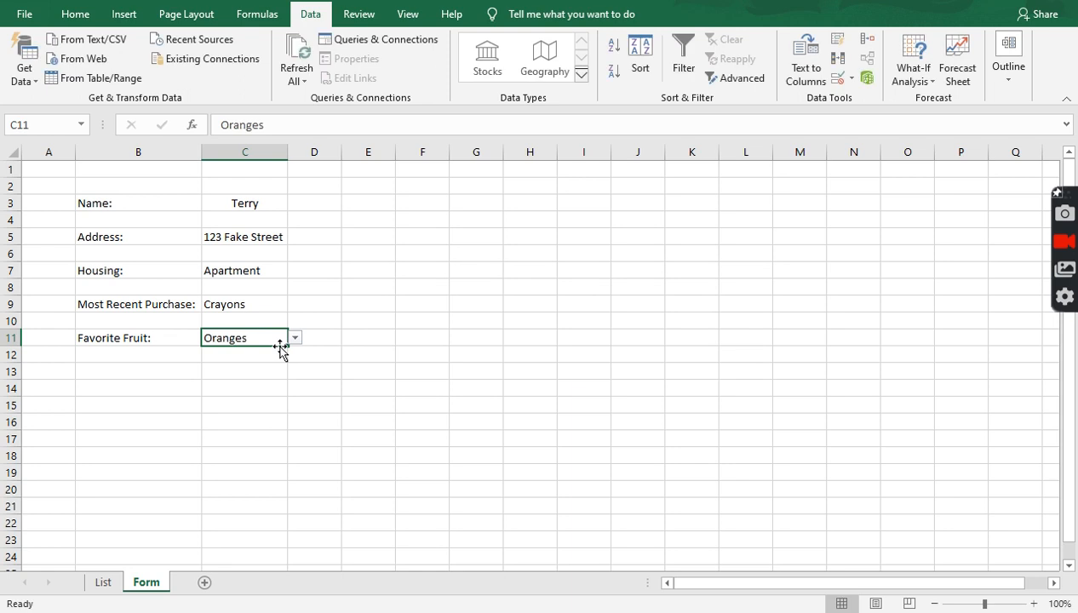
click(296, 339)
click(295, 339)
- Clear all data validation rules from the Favorite Fruit cell C11
click(839, 78)
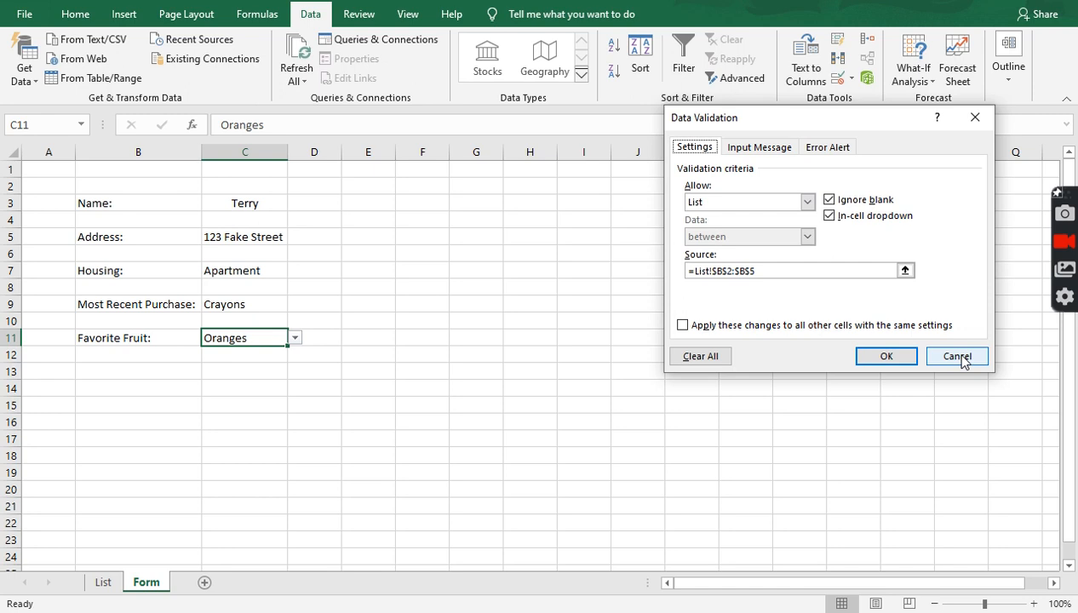
click(715, 358)
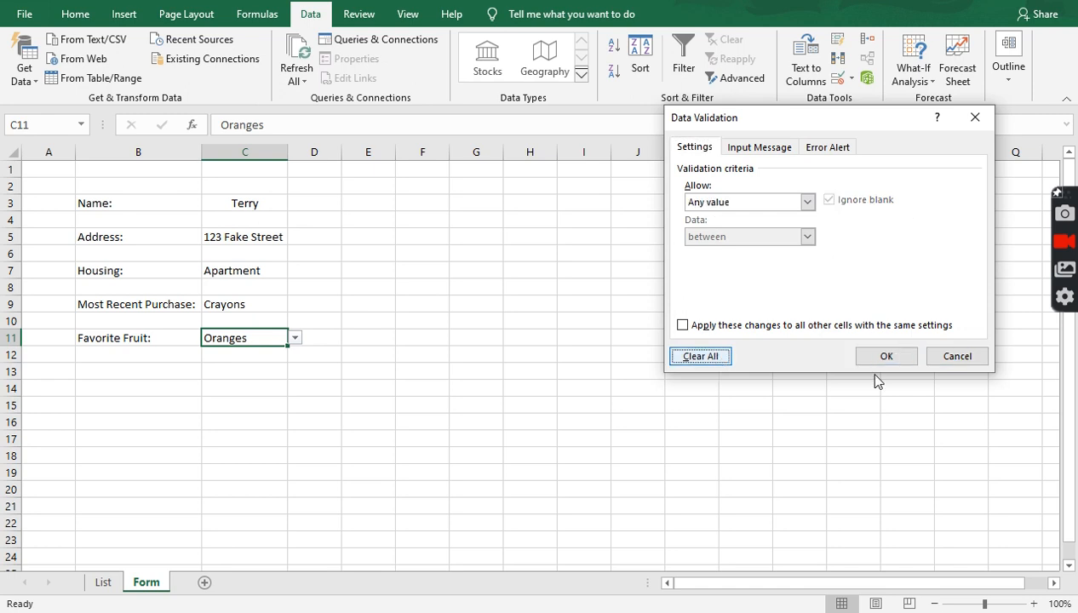
click(895, 358)
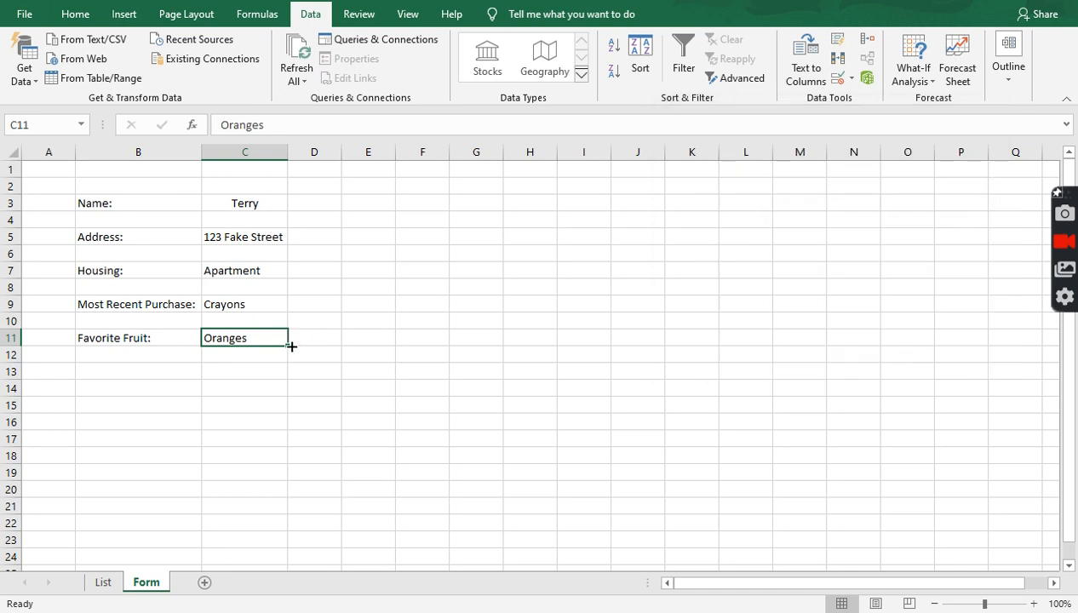
- Confirm C9 keeps its dropdown, then change C11's entry to Grapes
click(238, 298)
click(266, 337)
double_click(267, 336)
drag(266, 336, 156, 325)
text(apes)
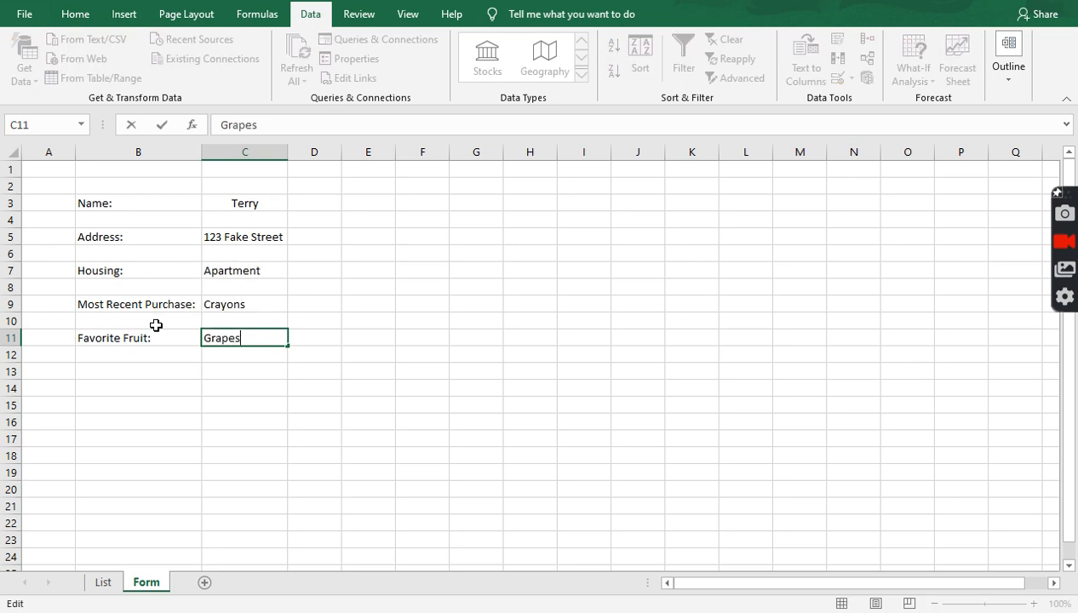
key(Return)
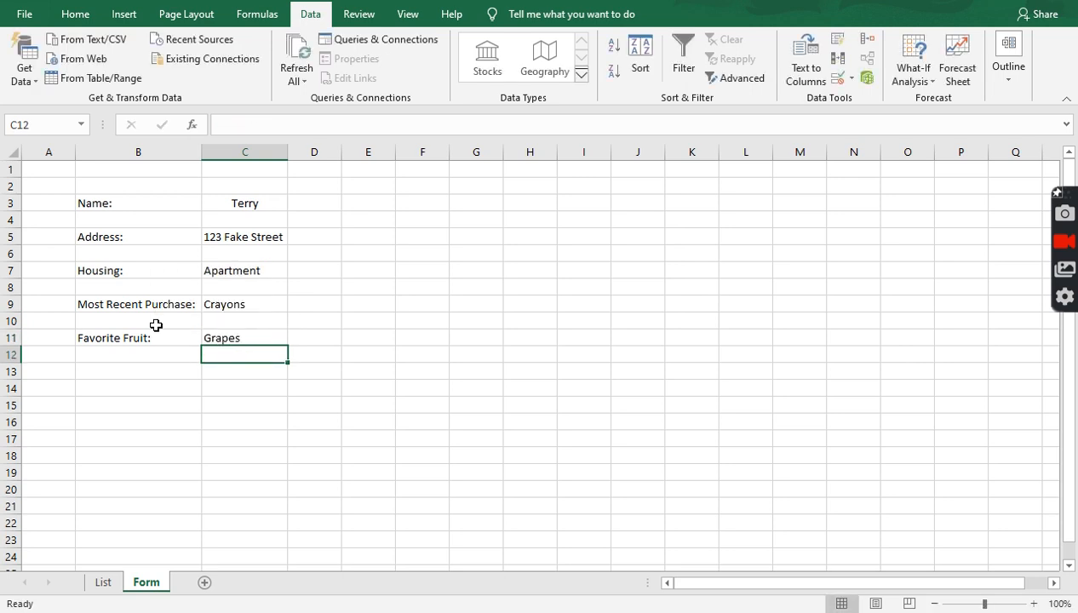